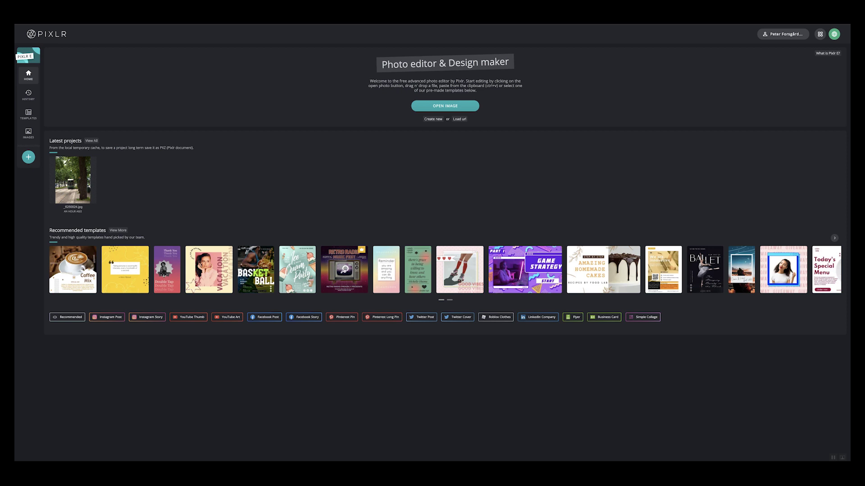
Start a project from the Retro Radio Music Fest template, dismiss the unlock offer, then return Home.
click(344, 269)
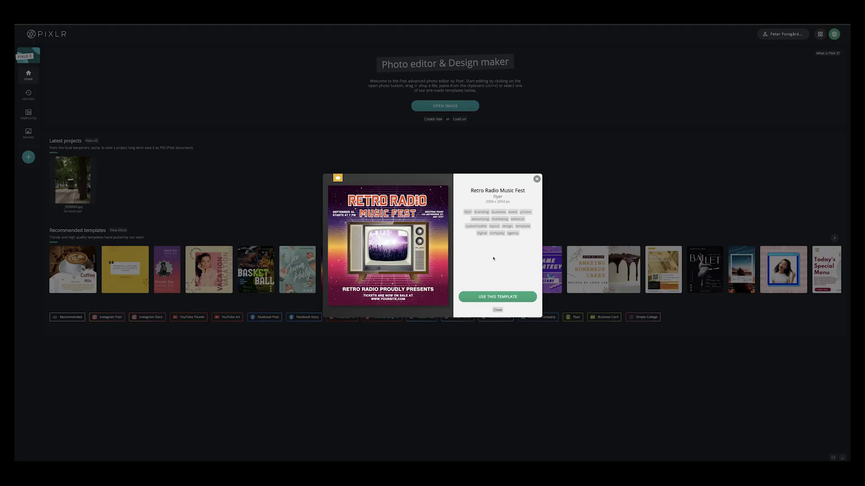
click(495, 297)
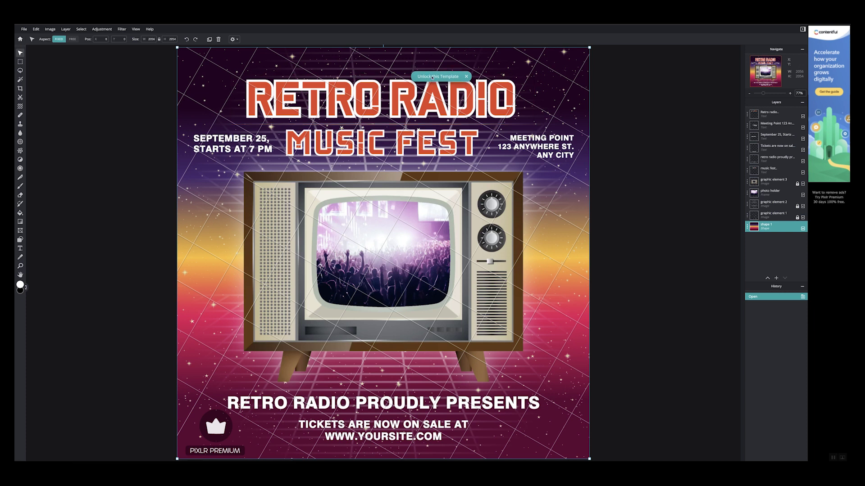
click(432, 78)
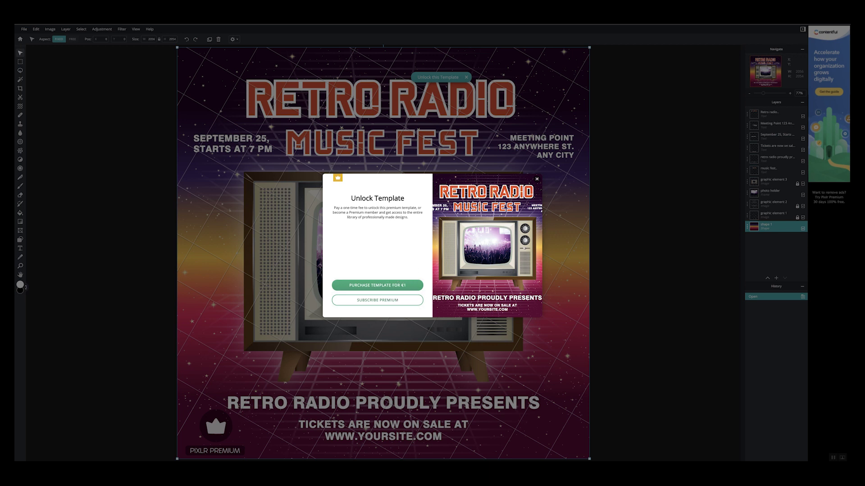
click(537, 180)
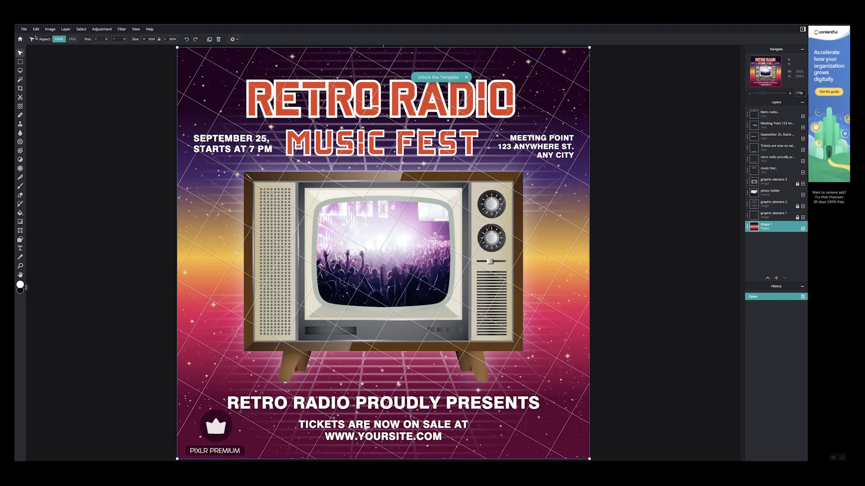
click(20, 39)
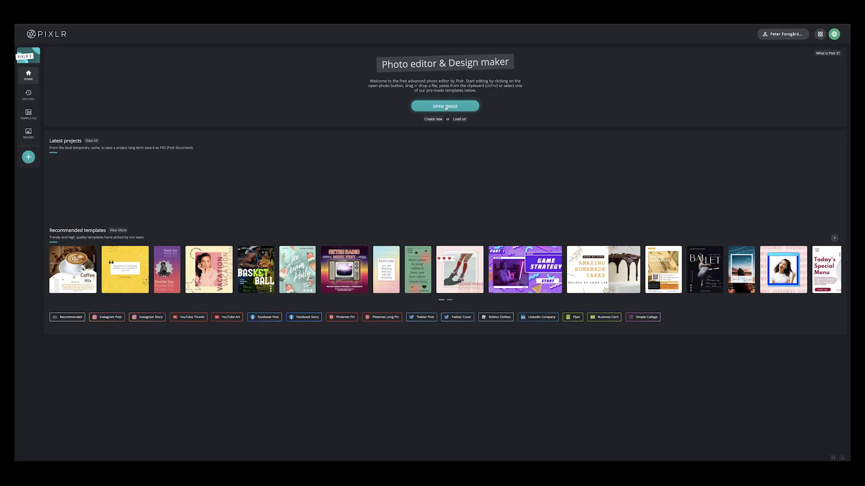
Begin opening the large tram photo from the computer.
click(445, 107)
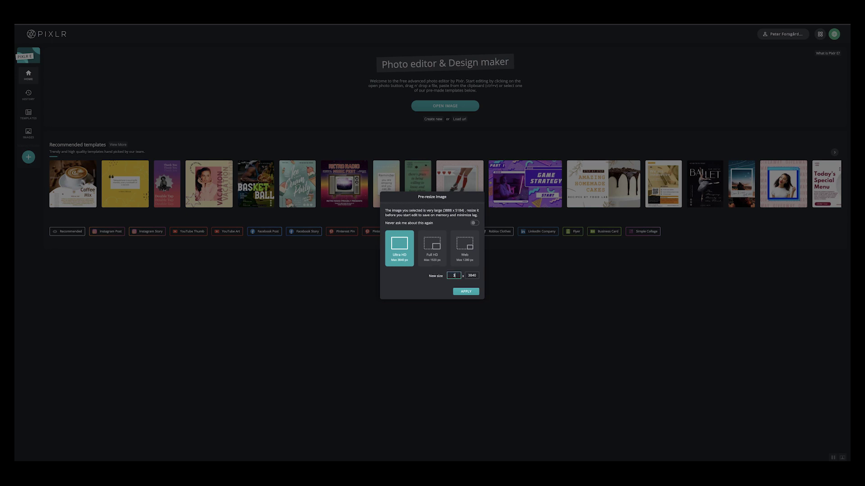
Accept the Ultra HD 2880 x 3840 pre-resize size and open the tram photo.
click(466, 293)
click(467, 293)
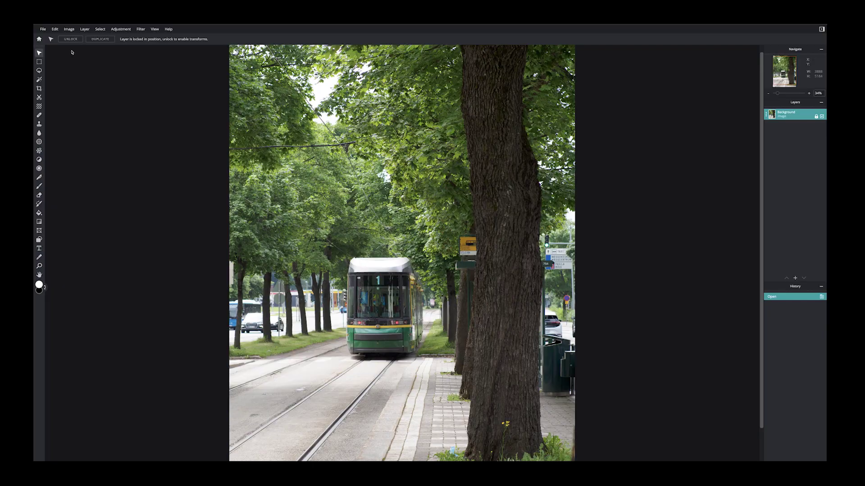
click(121, 29)
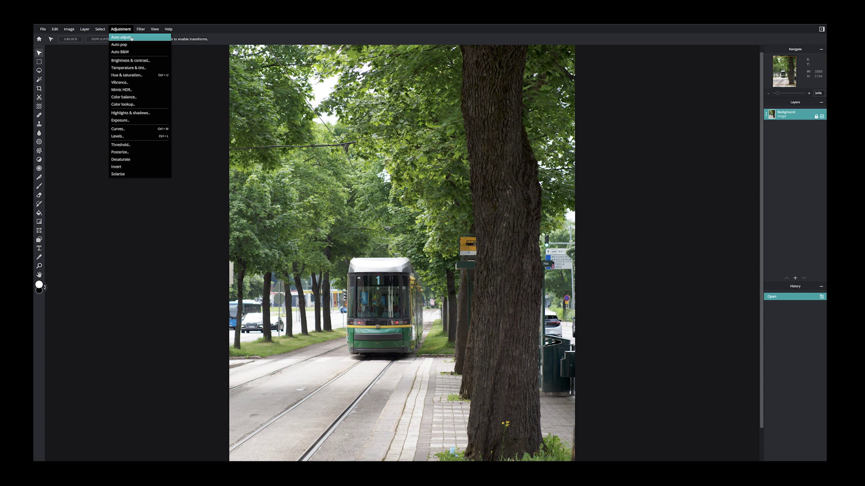
Try Auto adjust, then apply Auto pop to brighten the tram photo.
click(131, 39)
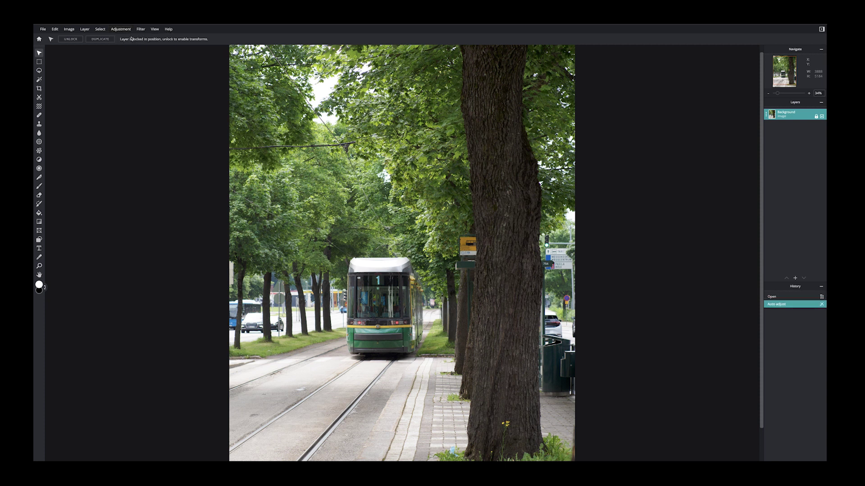
click(121, 28)
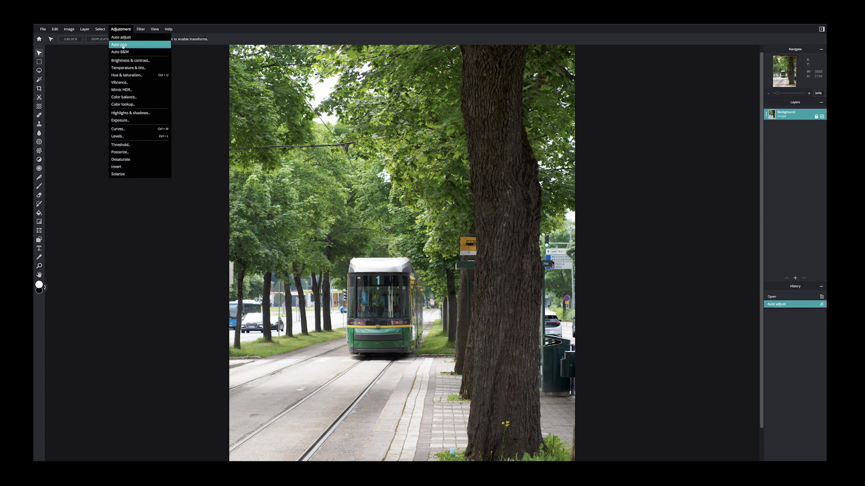
click(123, 45)
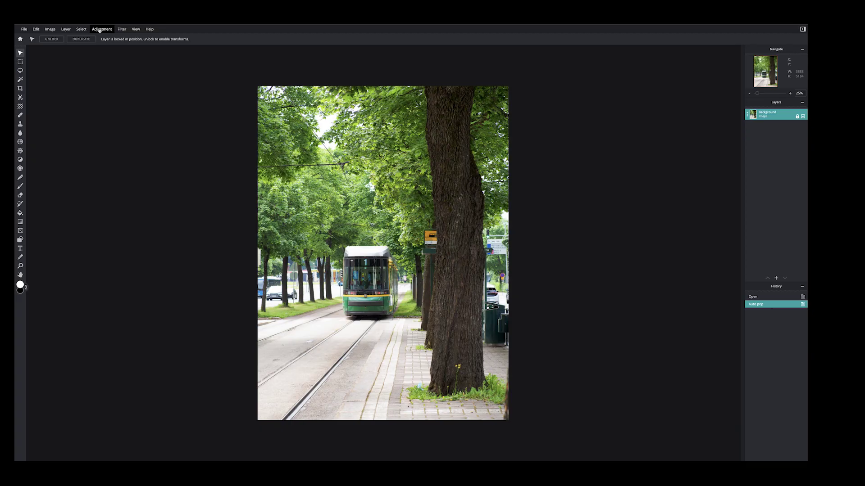
click(100, 29)
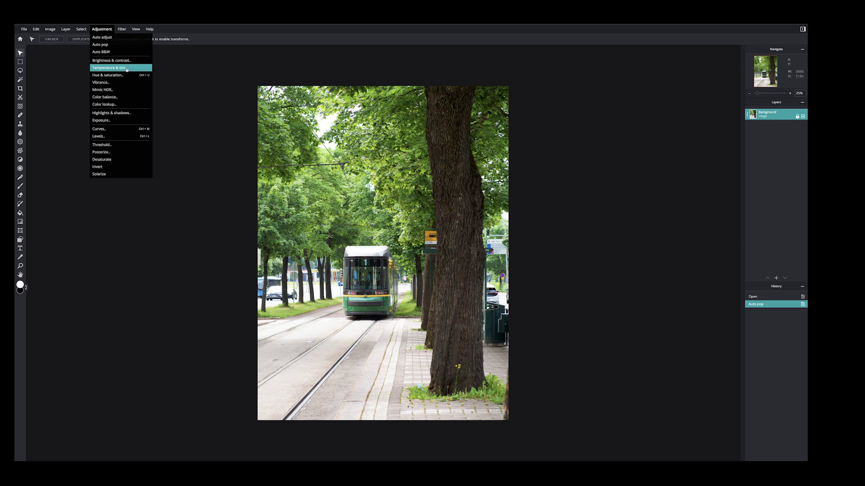
Apply Temperature & tint with temperature 16, leaving tint unchanged.
click(126, 68)
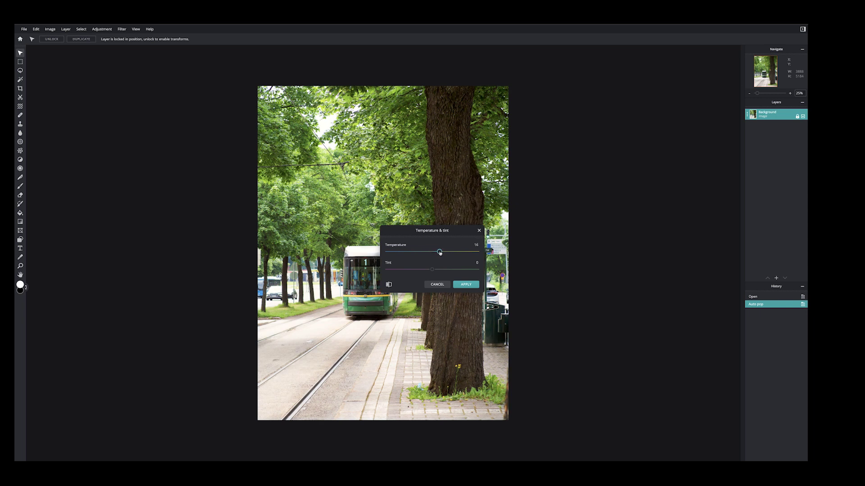
click(465, 285)
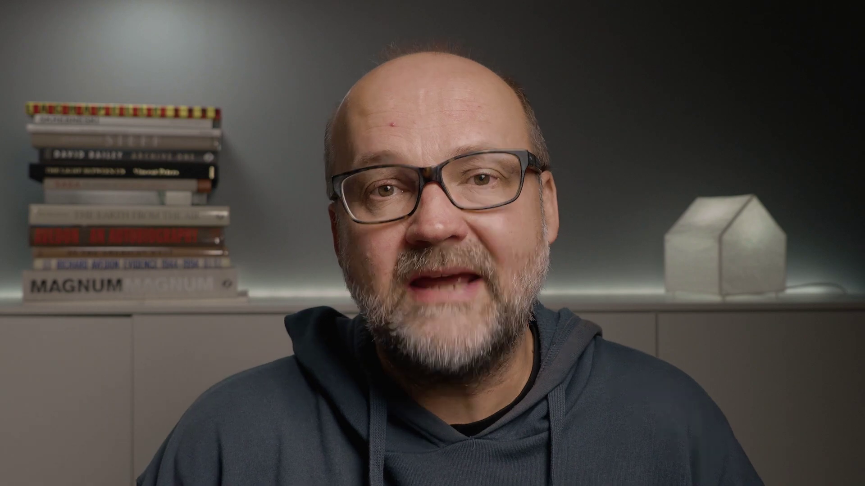
Lower the highlights with Highlights & shadows, then apply Exposure at -22.
click(102, 29)
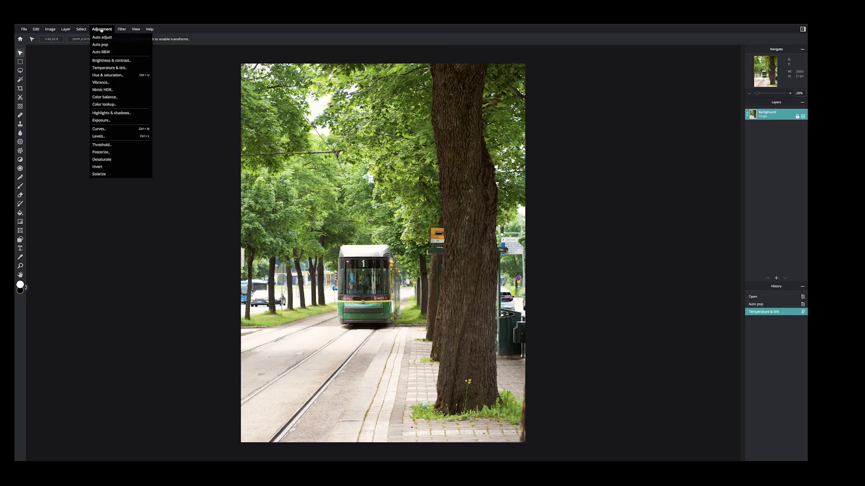
click(113, 113)
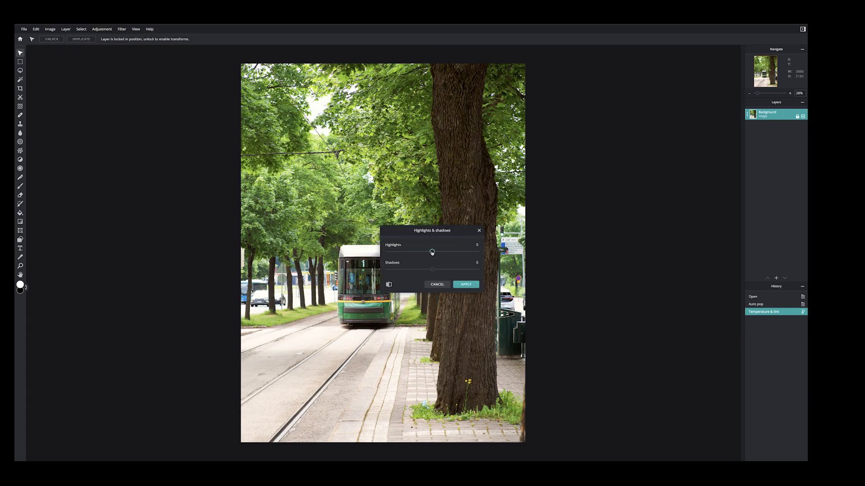
drag(432, 252, 408, 252)
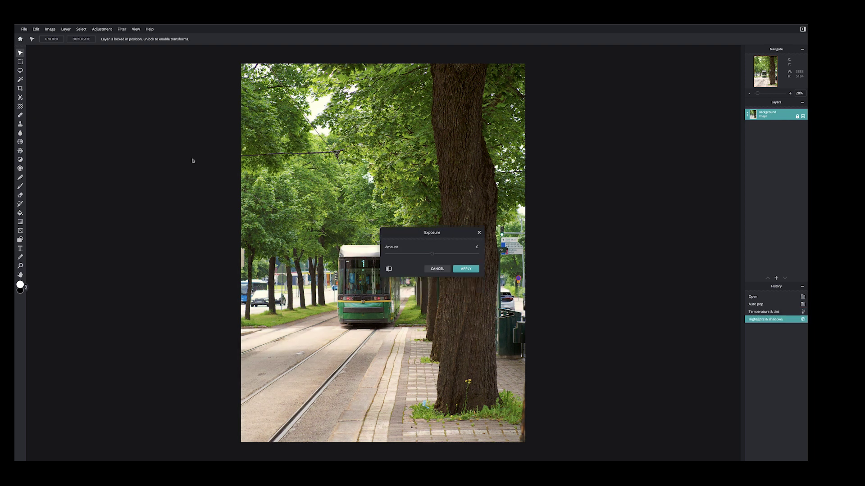
drag(431, 254, 422, 255)
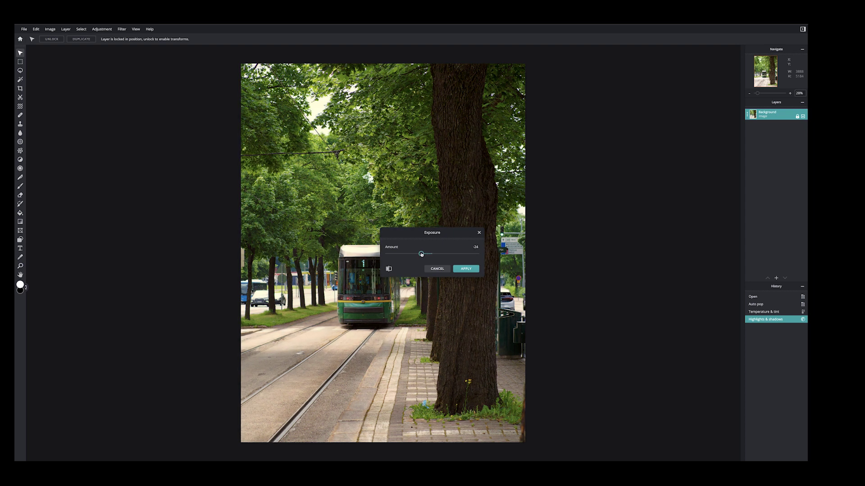
click(465, 269)
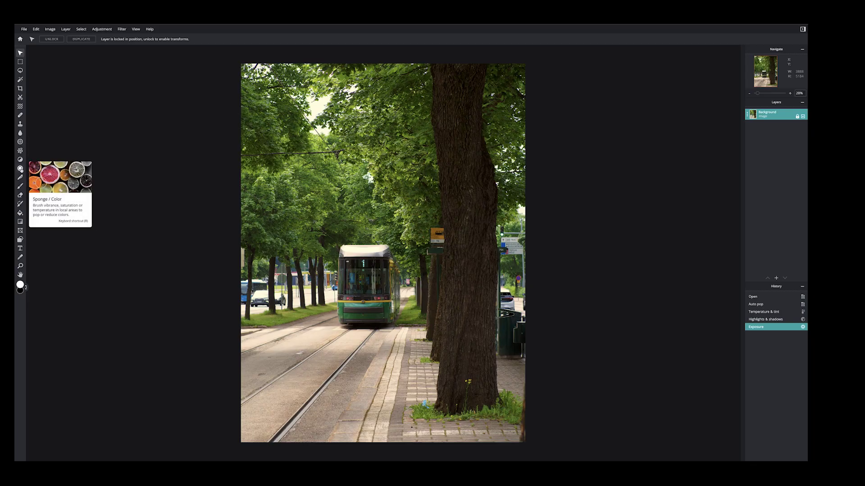
Brush Sponge strokes over the tracks in Increase Temperature mode at strength 29.
click(21, 169)
click(169, 39)
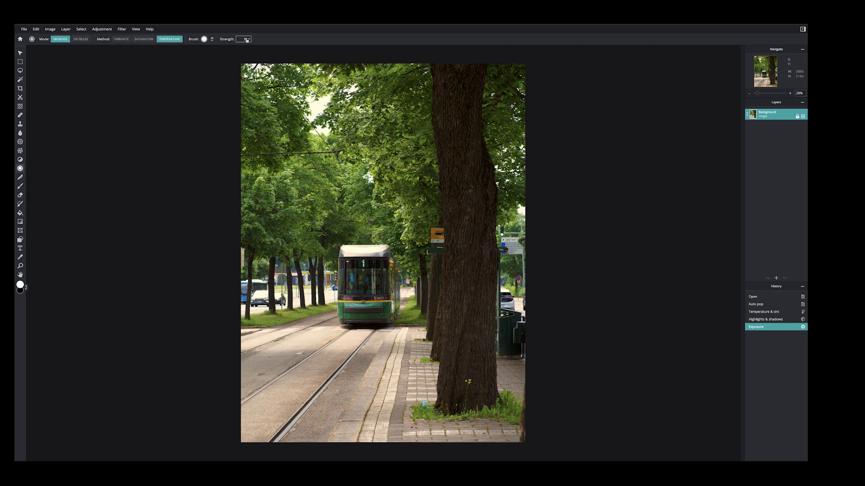
click(249, 39)
drag(214, 49, 213, 49)
click(277, 373)
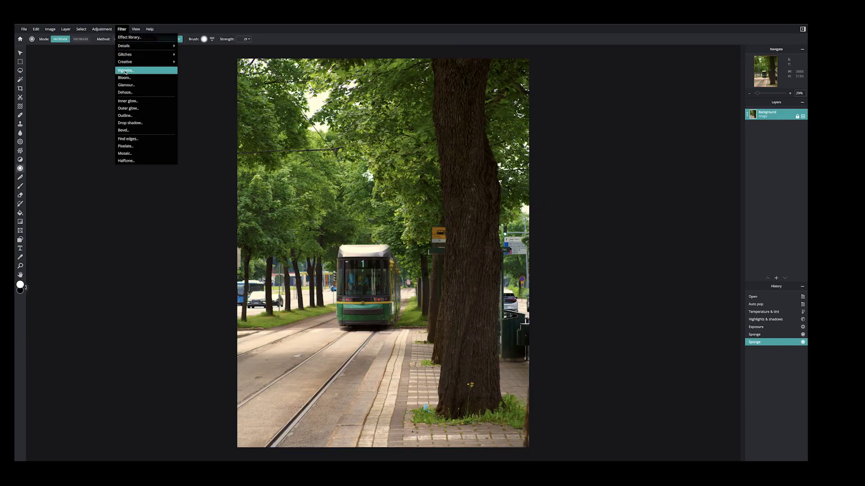
Apply a Vignette with a raised Amount to darken the photo's edges.
click(126, 70)
drag(432, 255, 450, 256)
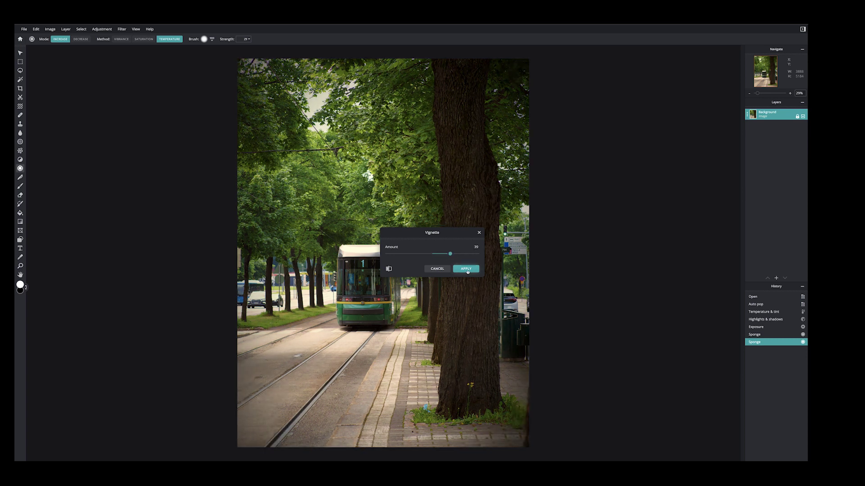
click(466, 269)
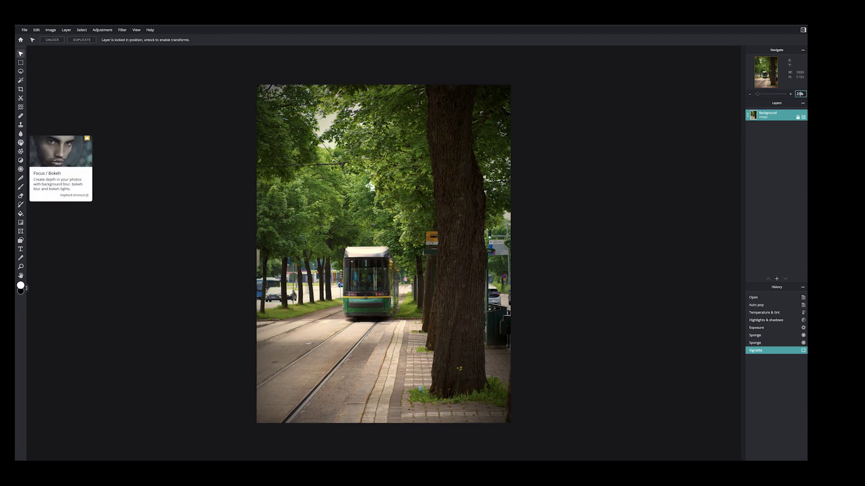
click(20, 143)
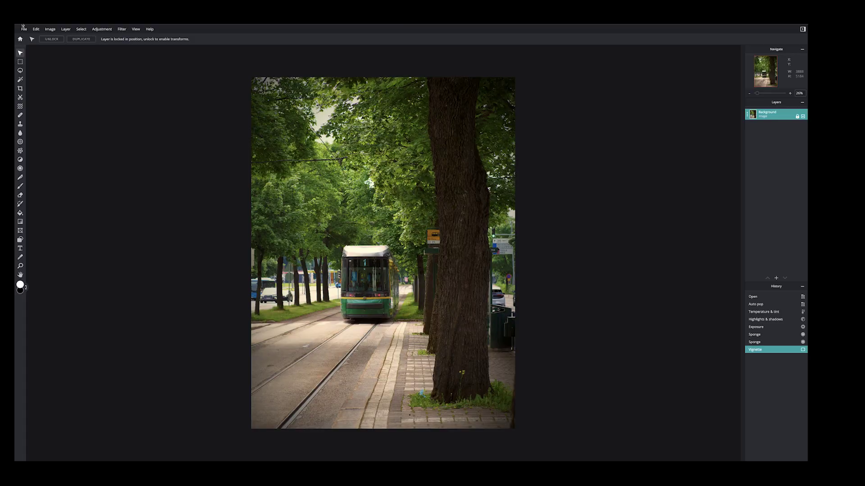
Save the photo as tram.jpg at 90% JPG quality and go back Home.
click(24, 28)
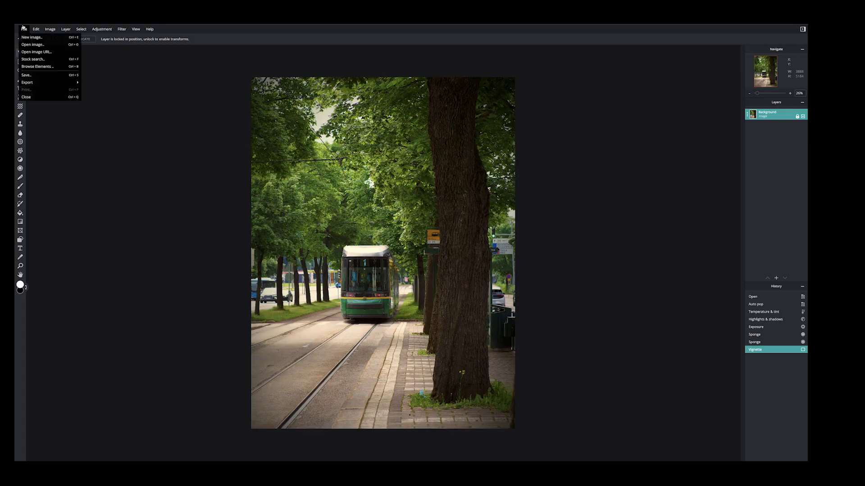
click(26, 75)
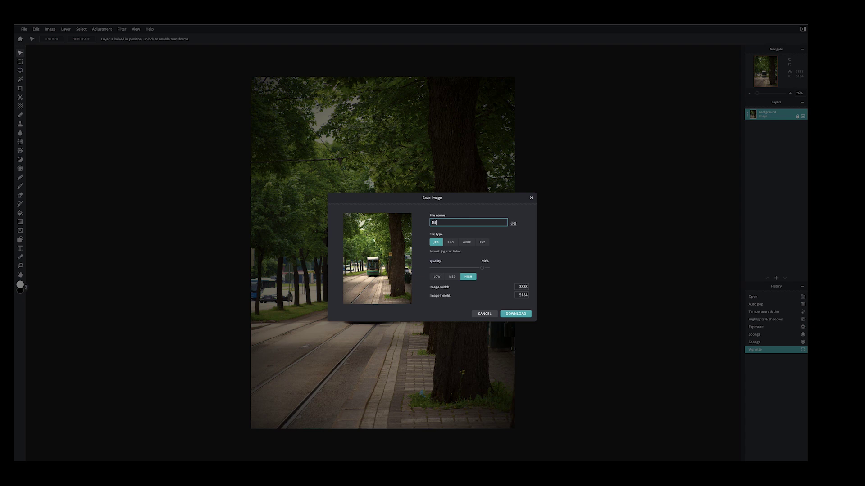
click(516, 314)
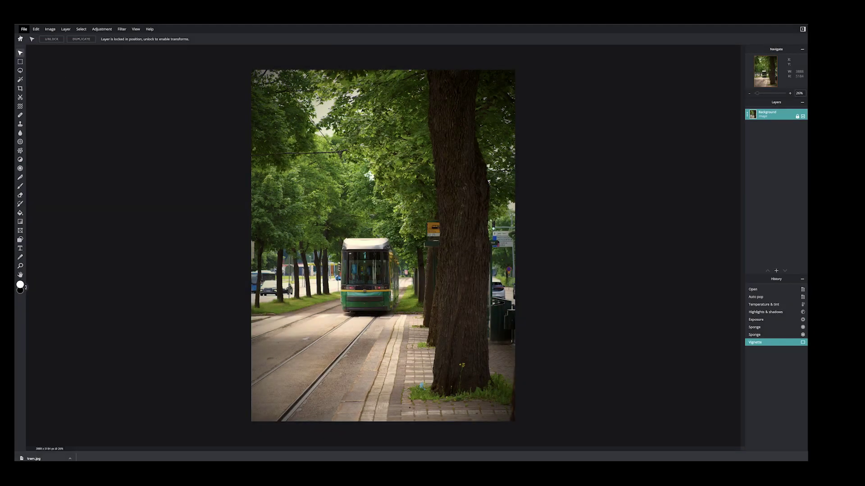
click(20, 38)
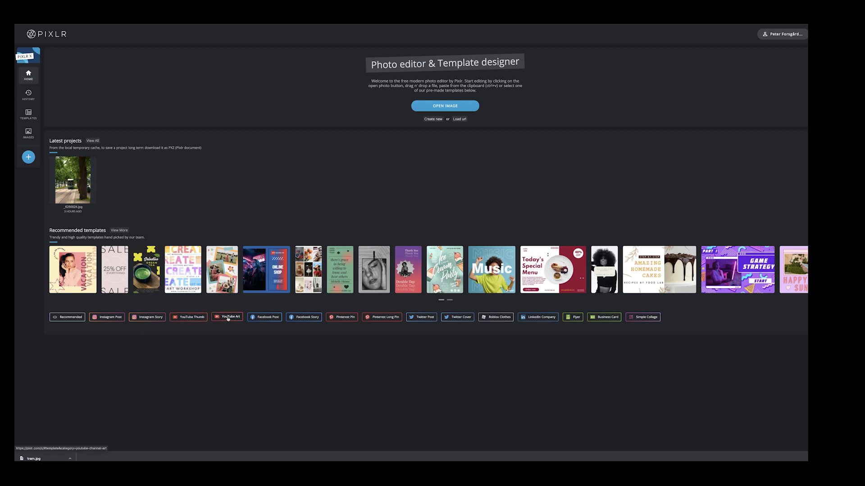
Show the YouTube Art templates and scroll through the grid to the end.
click(228, 318)
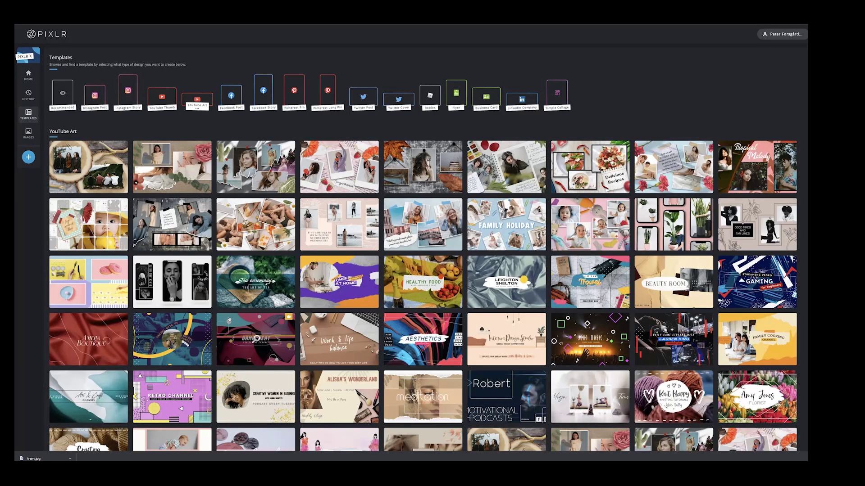
scroll(228, 318, down, 3)
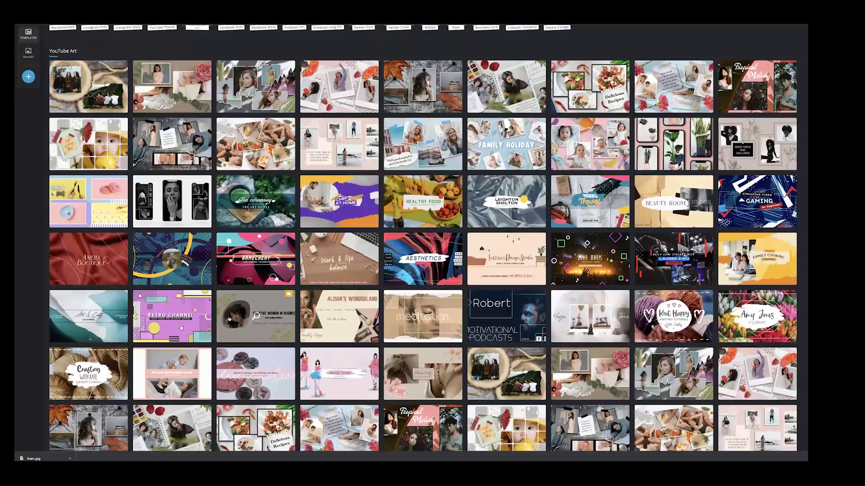
scroll(229, 318, down, 6)
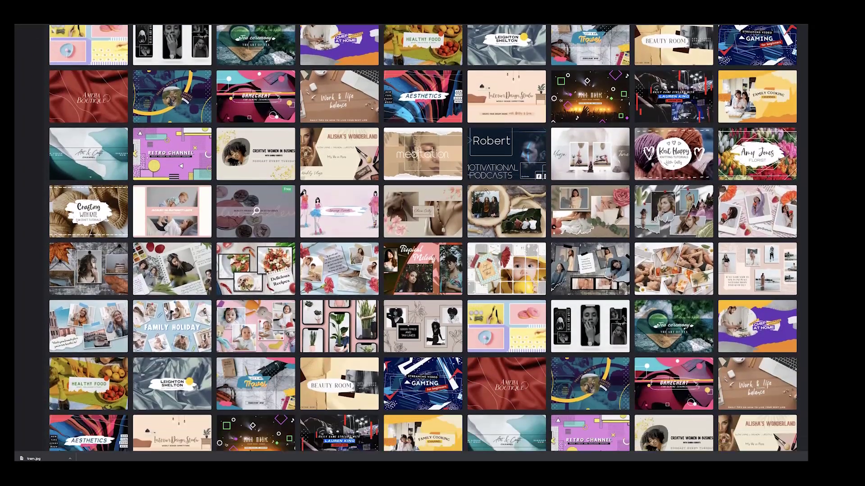
scroll(229, 318, down, 4)
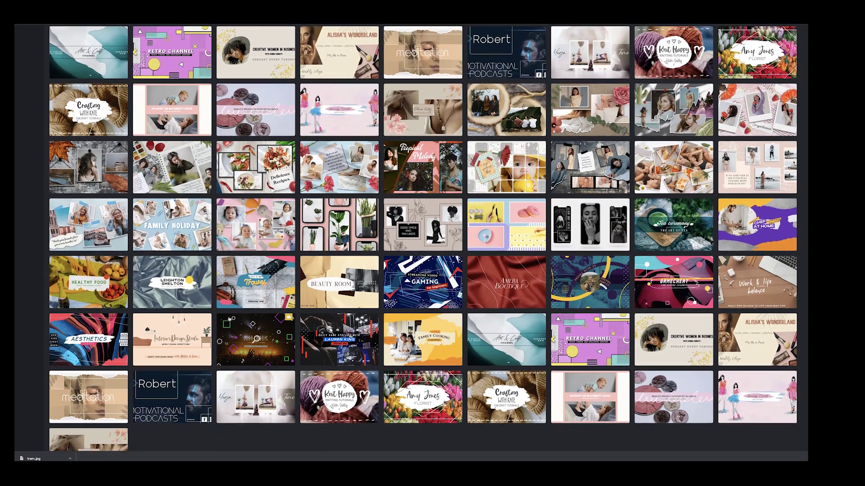
scroll(229, 318, down, 2)
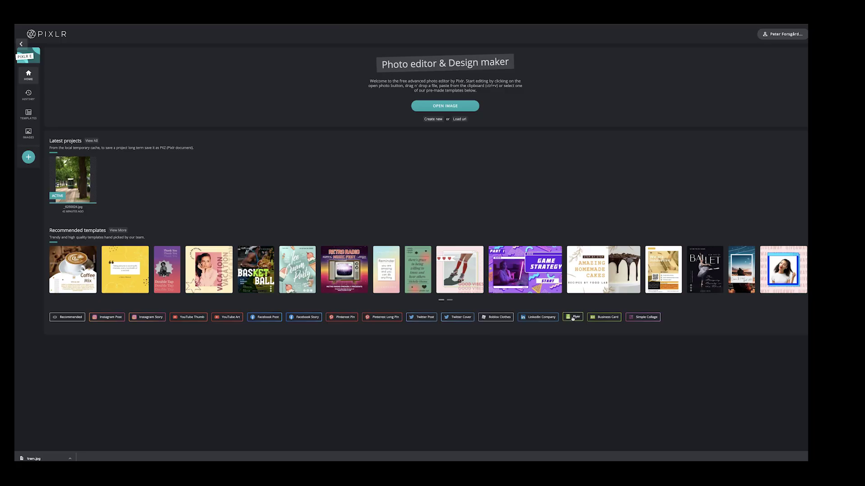
Show the Flyer templates and scroll through the Back to School, Black Friday, Oktoberfest and Movember designs.
click(572, 317)
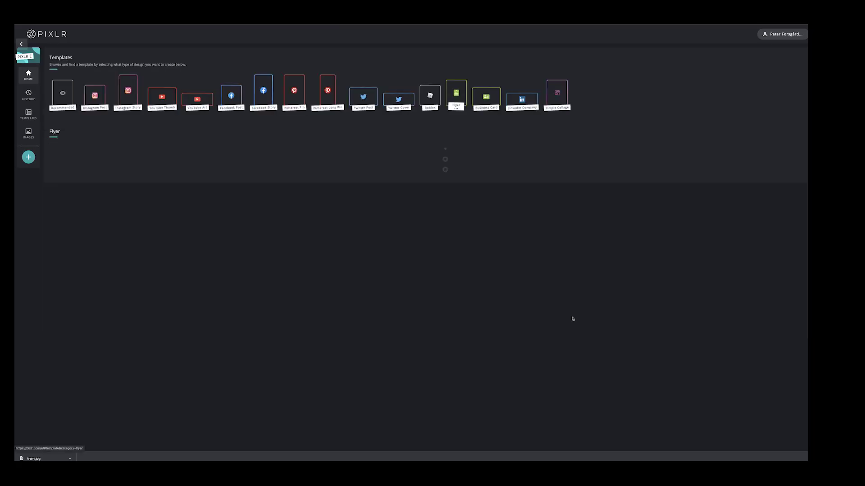
scroll(478, 302, down, 2)
scroll(477, 303, down, 5)
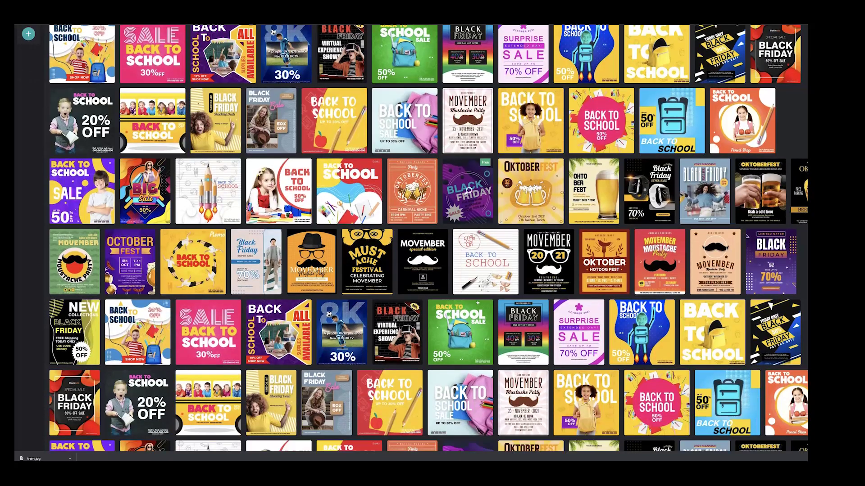
scroll(461, 234, down, 2)
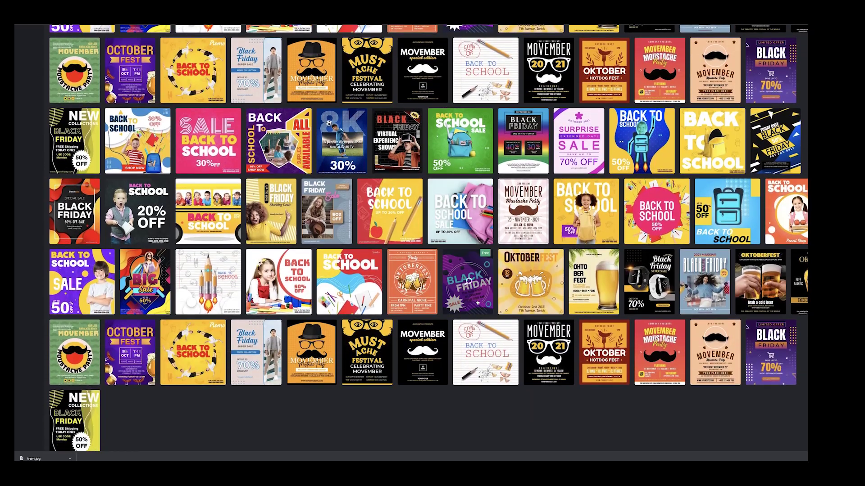